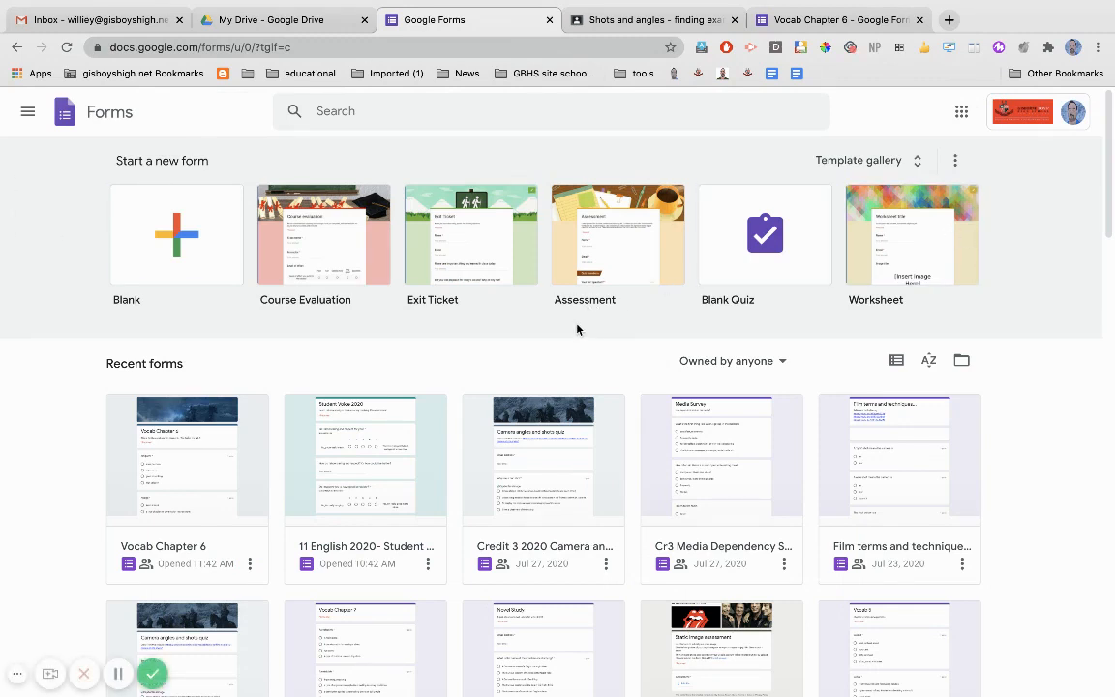
Create a blank form, title it "Quick Quiz", and give the form file the same name.
scroll(513, 345, "down", 1)
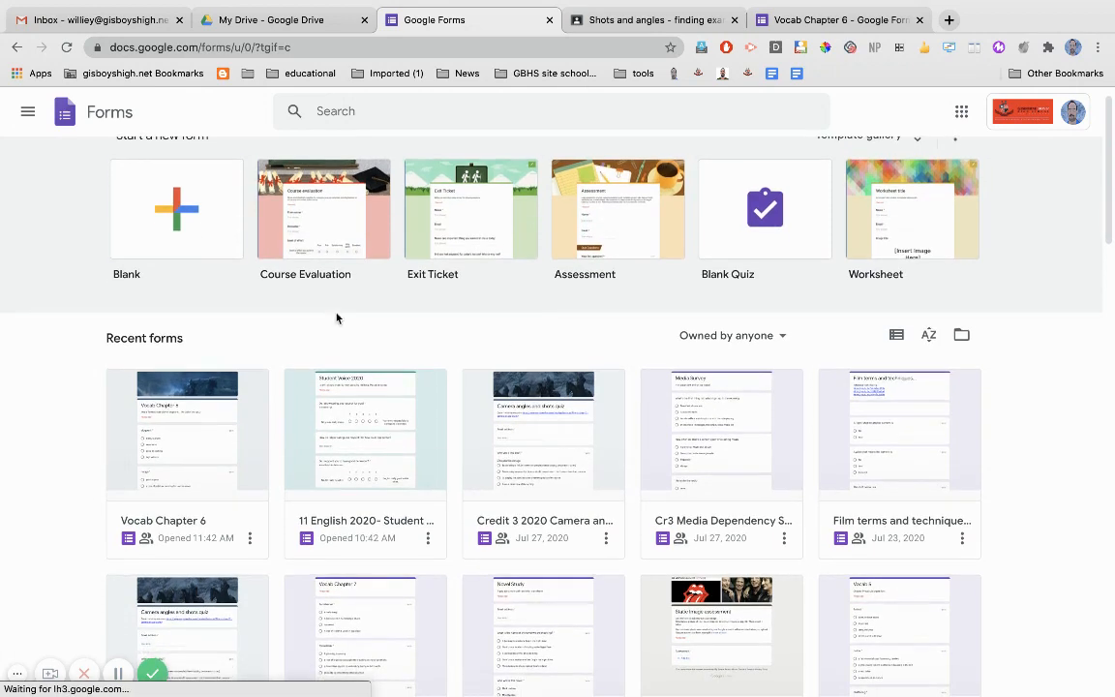
left_click(175, 222)
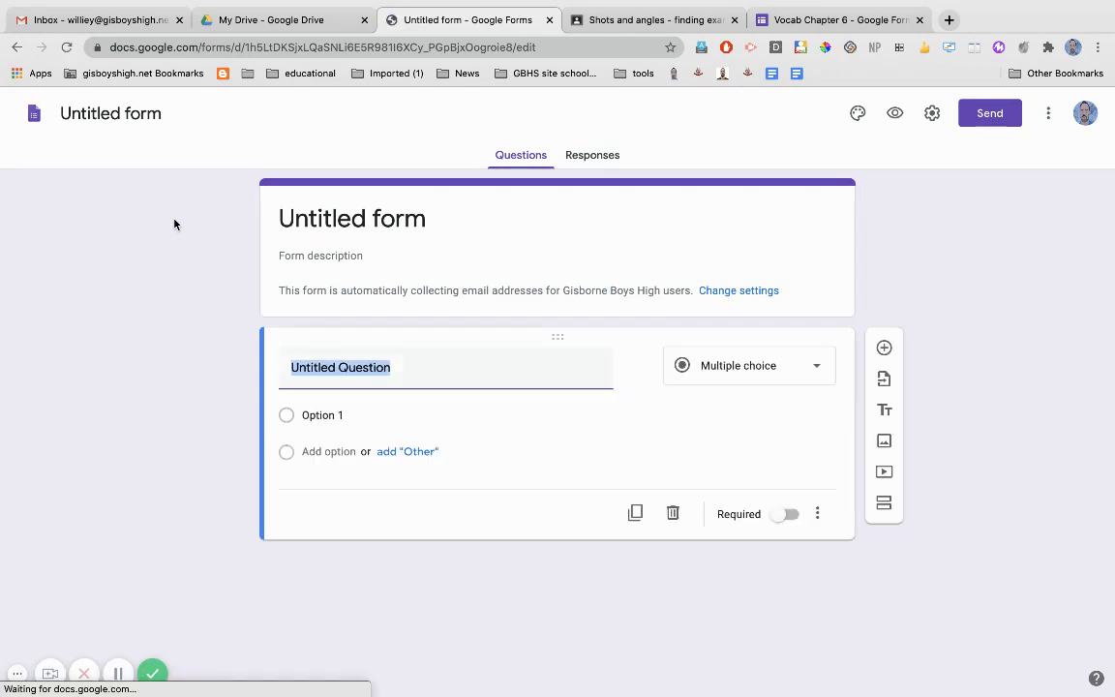
left_click(309, 216)
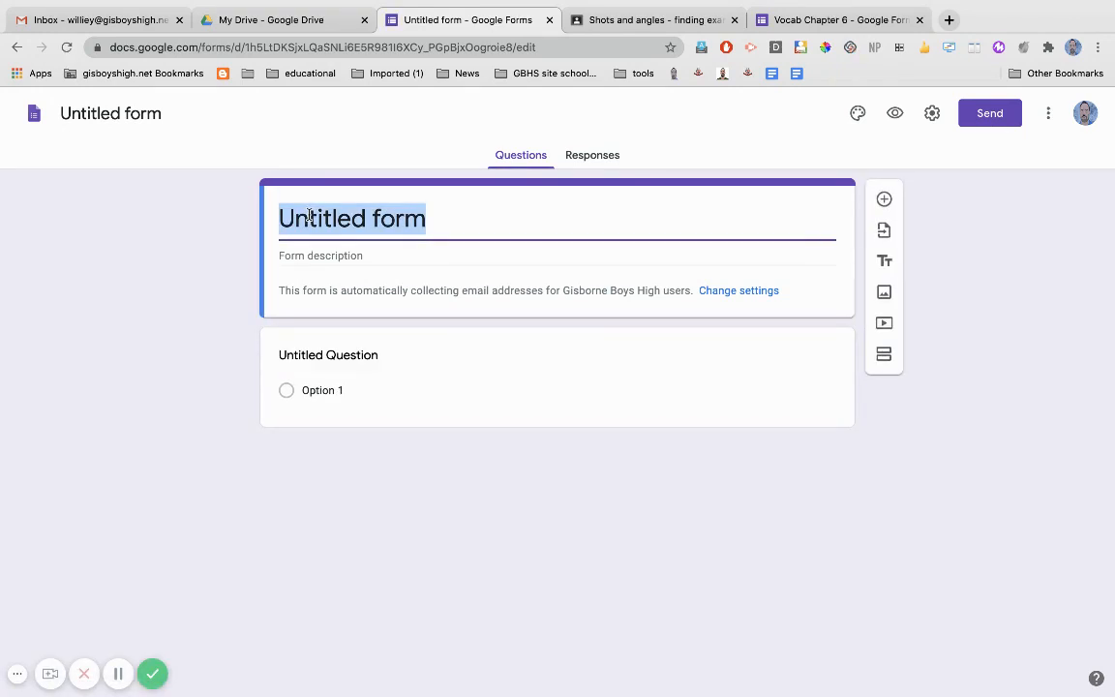
type("Quick Quiz")
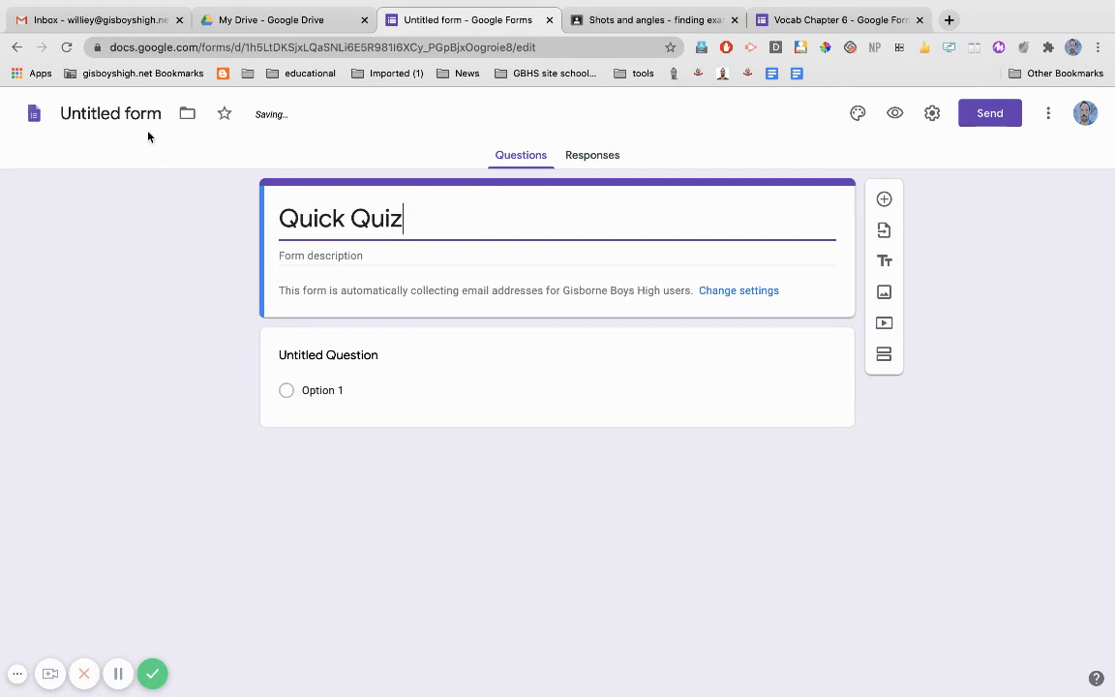
left_click(116, 115)
left_click(160, 251)
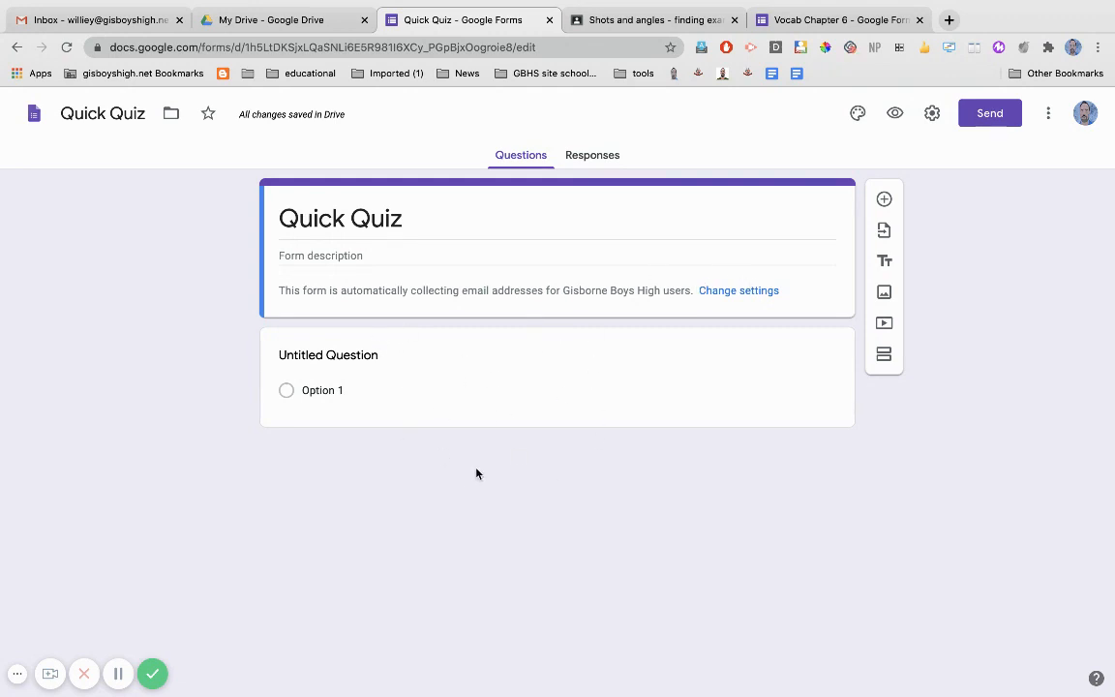
Make the first question multiple choice with the text "In what city did a large bomb recently destroy the port?".
left_click(368, 363)
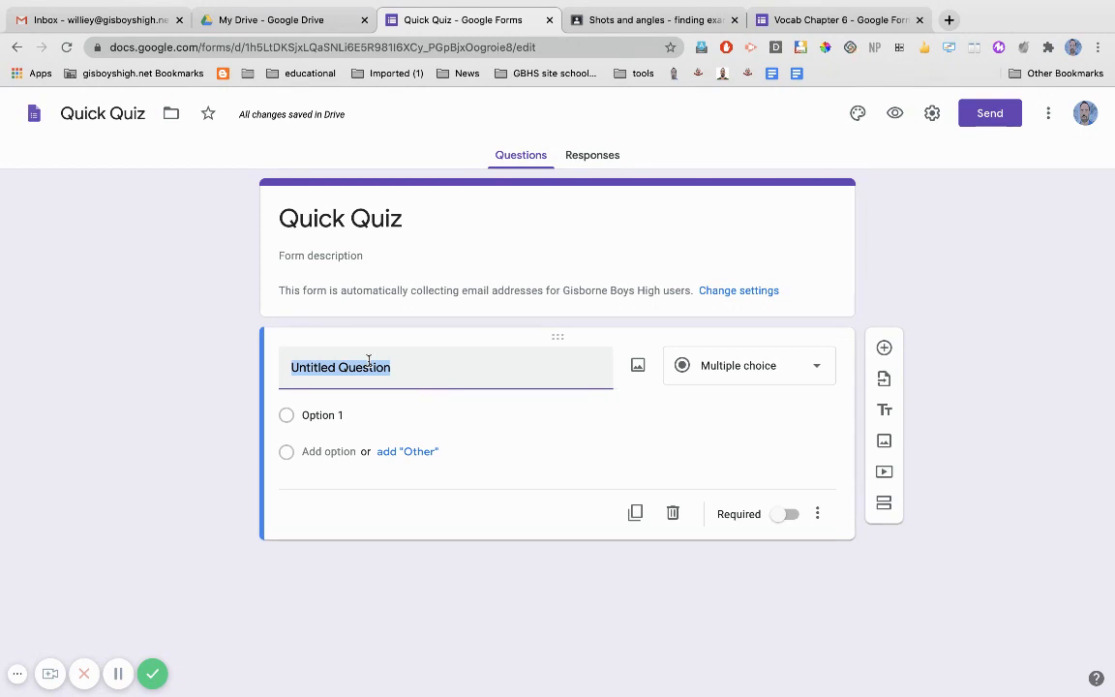
left_click(817, 371)
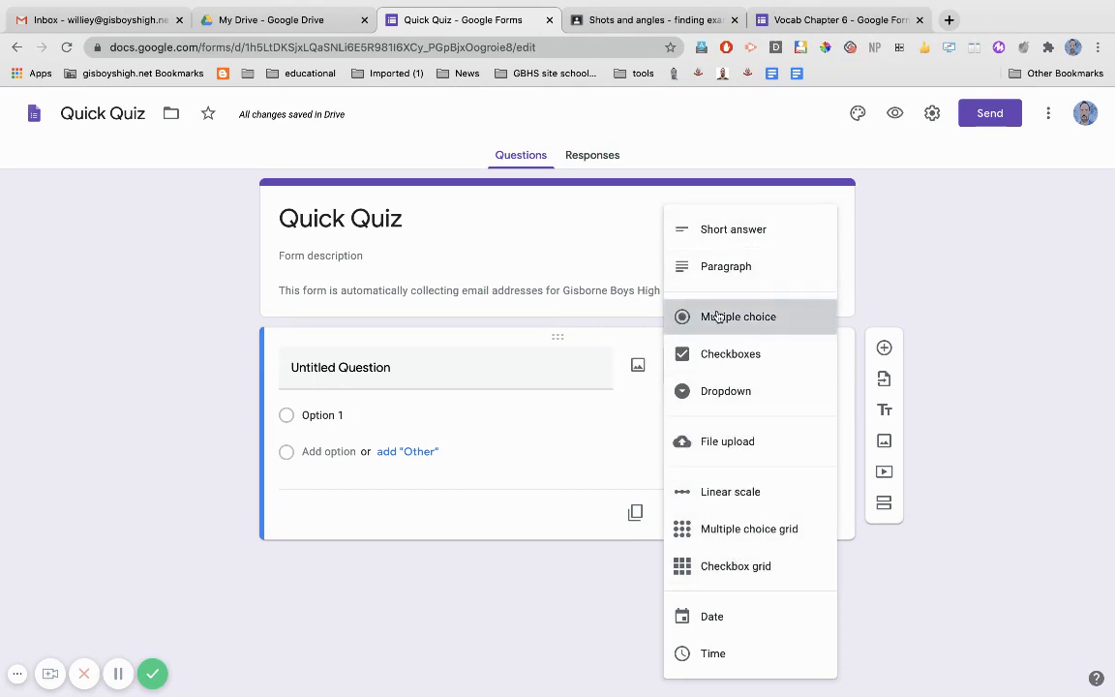
left_click(683, 316)
left_click(412, 369)
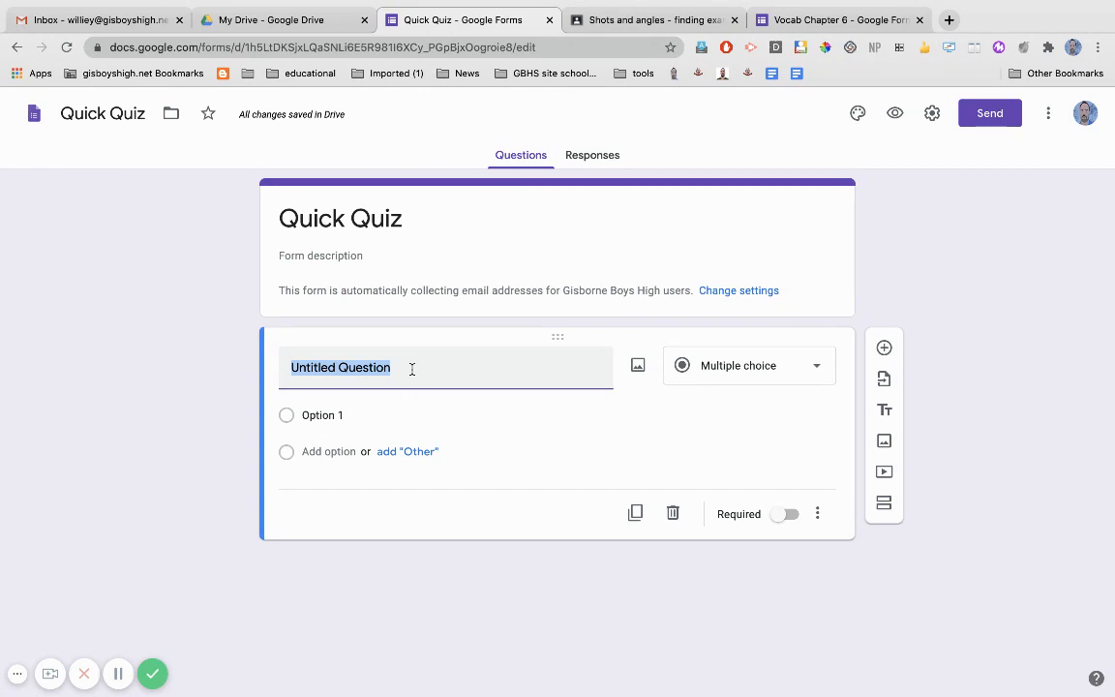
type("In what city did a large bomb recently destroy the port?")
Add the answer options Tolaga Bay, Gisborne Paknsave, Beirut and Mahia, and make the question required.
left_click(331, 434)
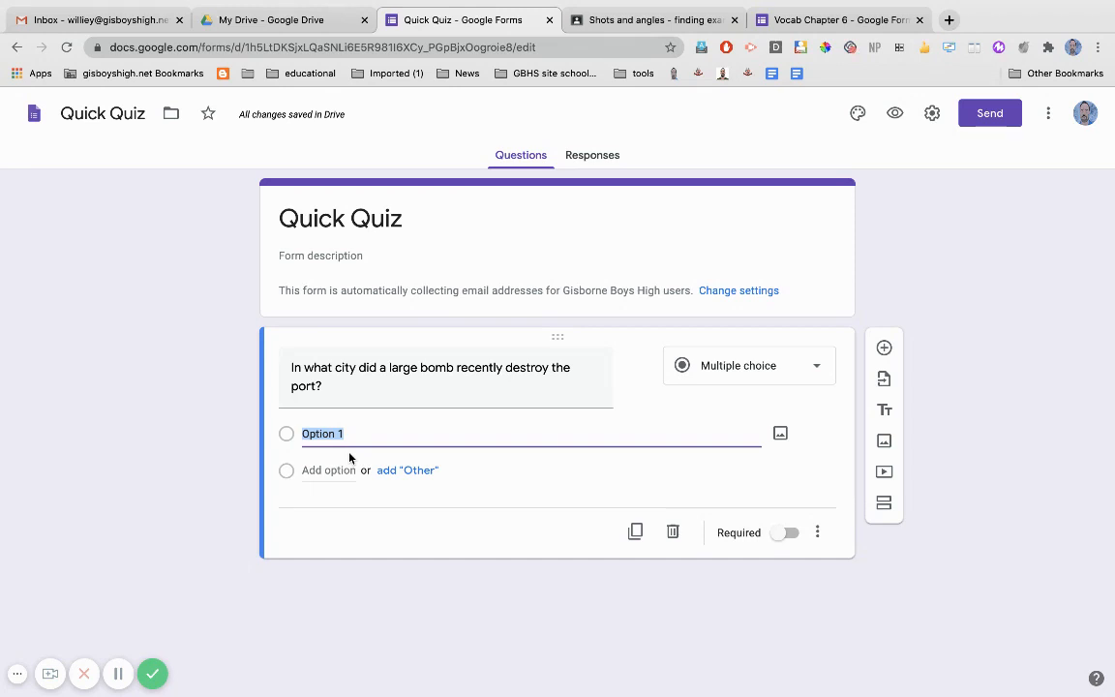
type("Tolaga")
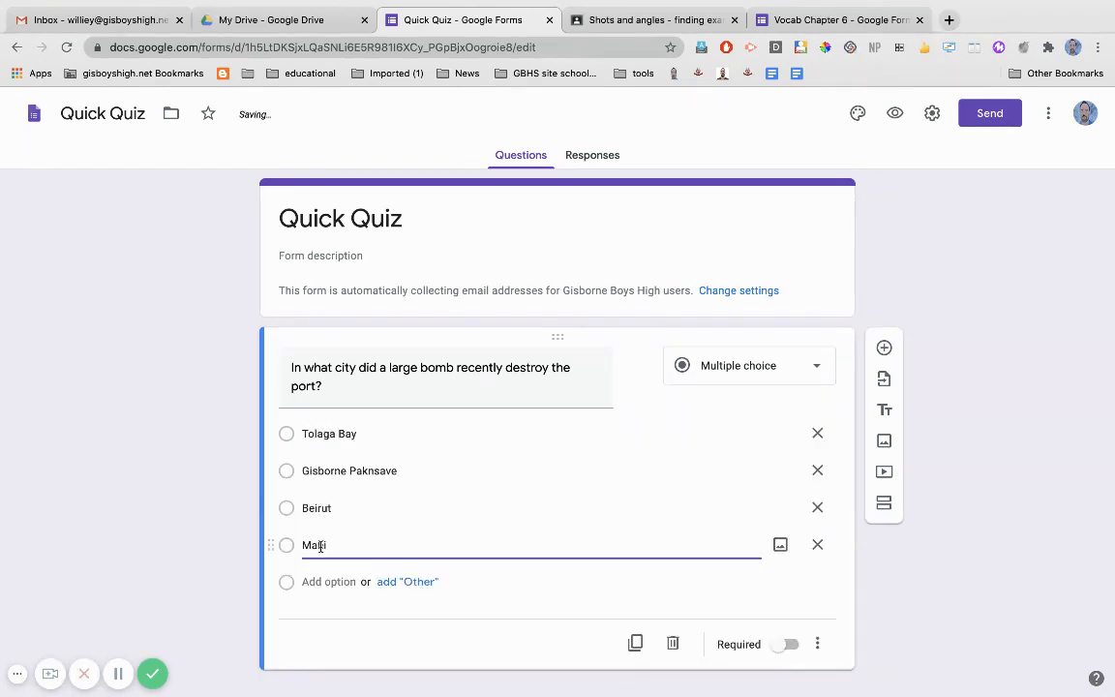
type("ay")
left_click(905, 553)
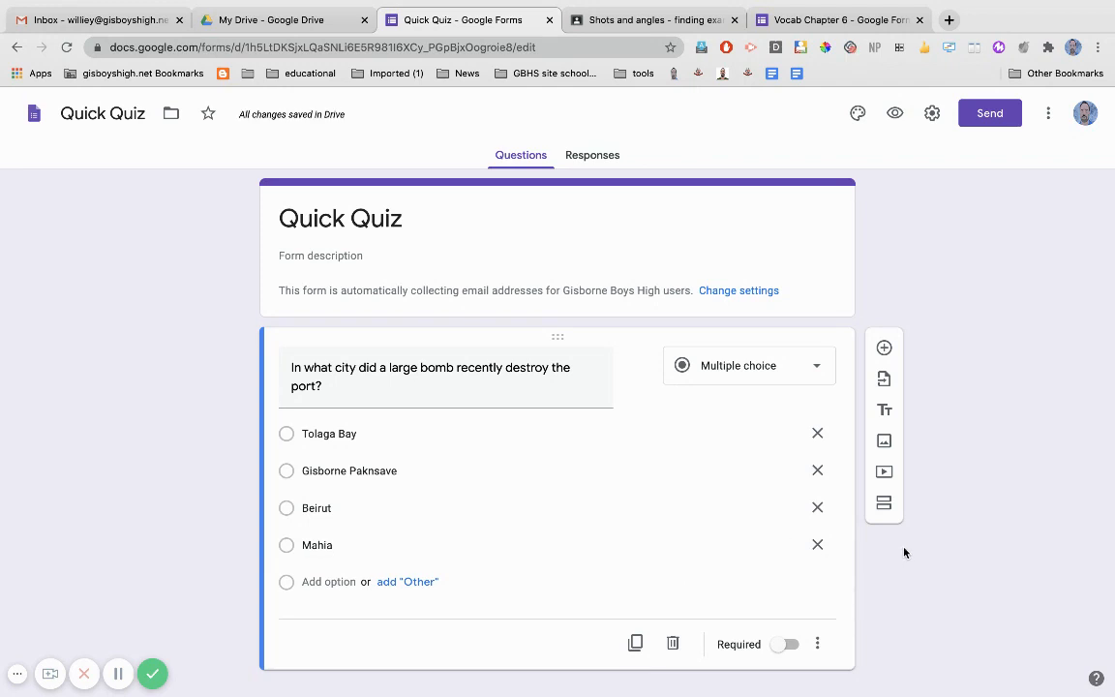
scroll(905, 553, "down", 1)
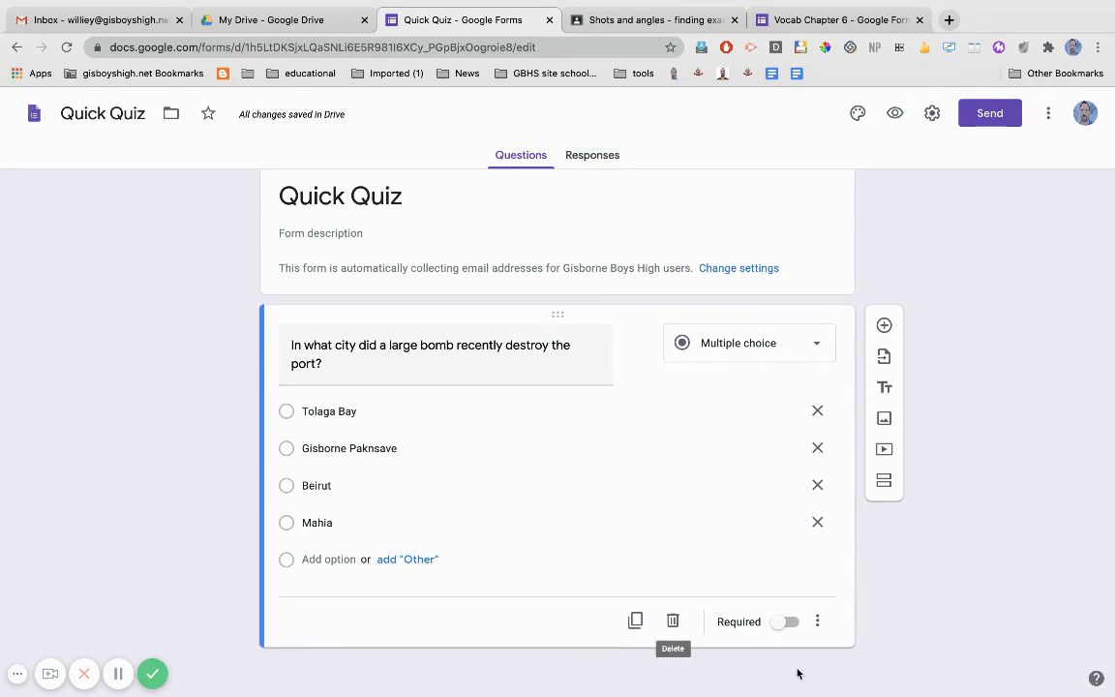
left_click(789, 625)
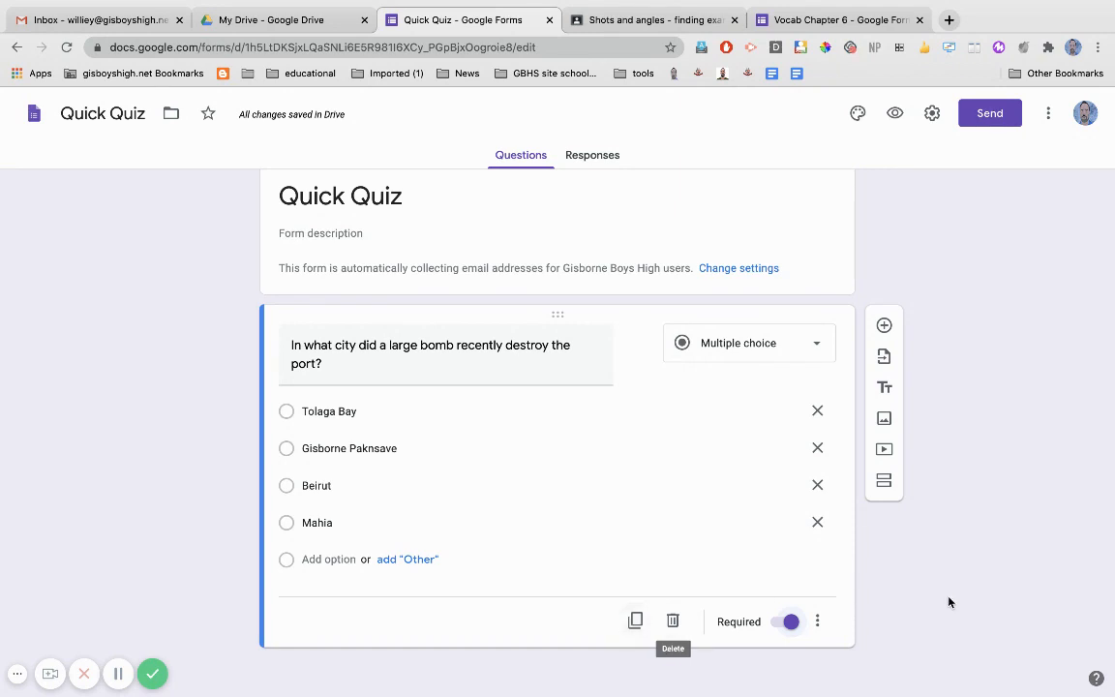
Turn the form into a quiz, check the general settings for collecting email addresses, and save the settings.
scroll(949, 602, "up", 1)
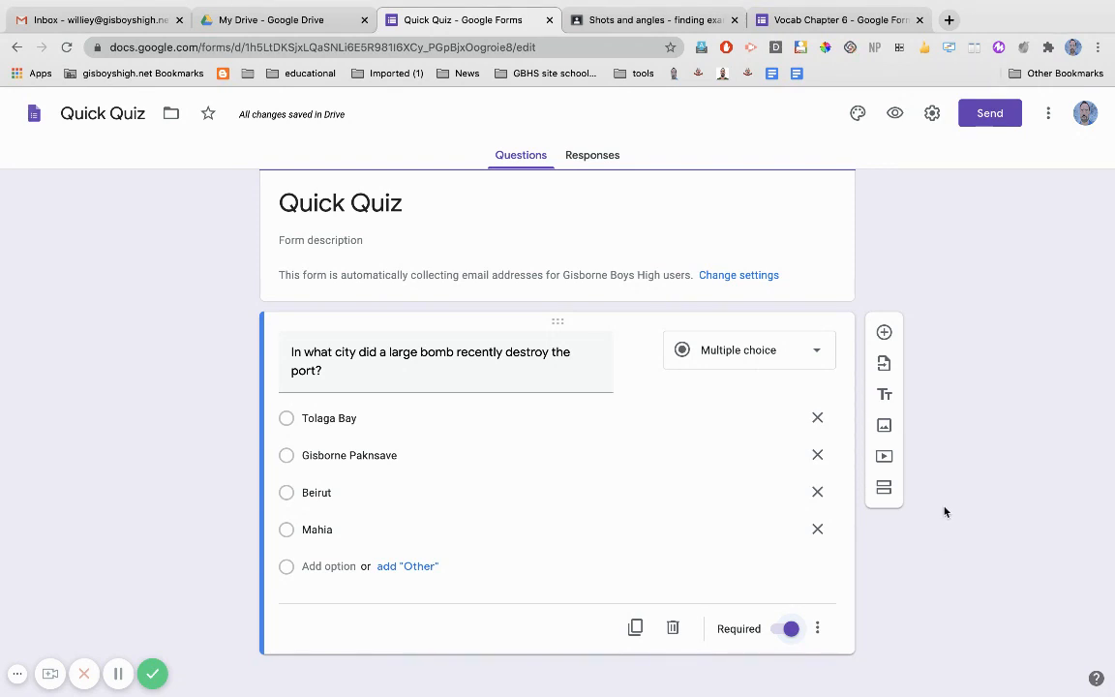
left_click(931, 114)
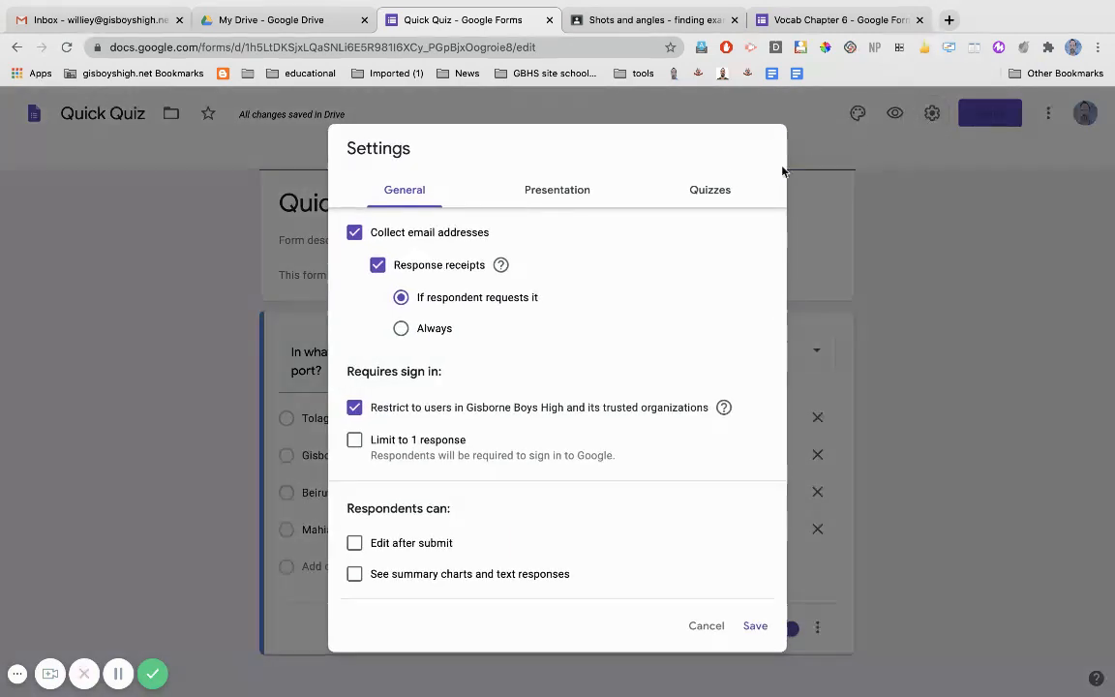
left_click(723, 193)
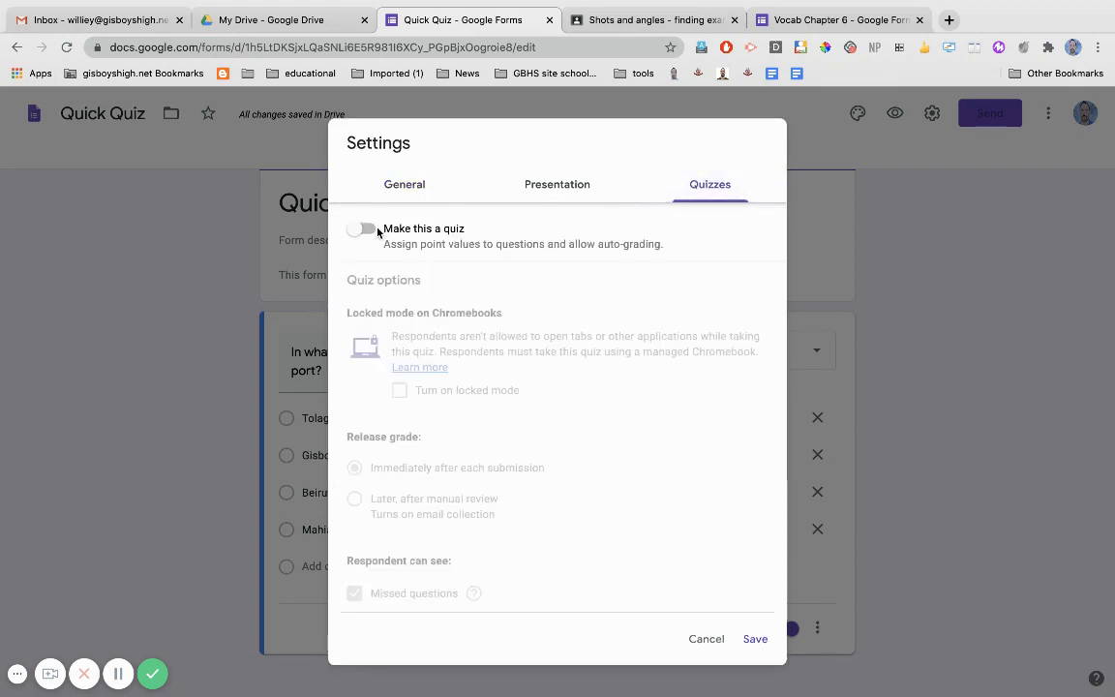
left_click(377, 230)
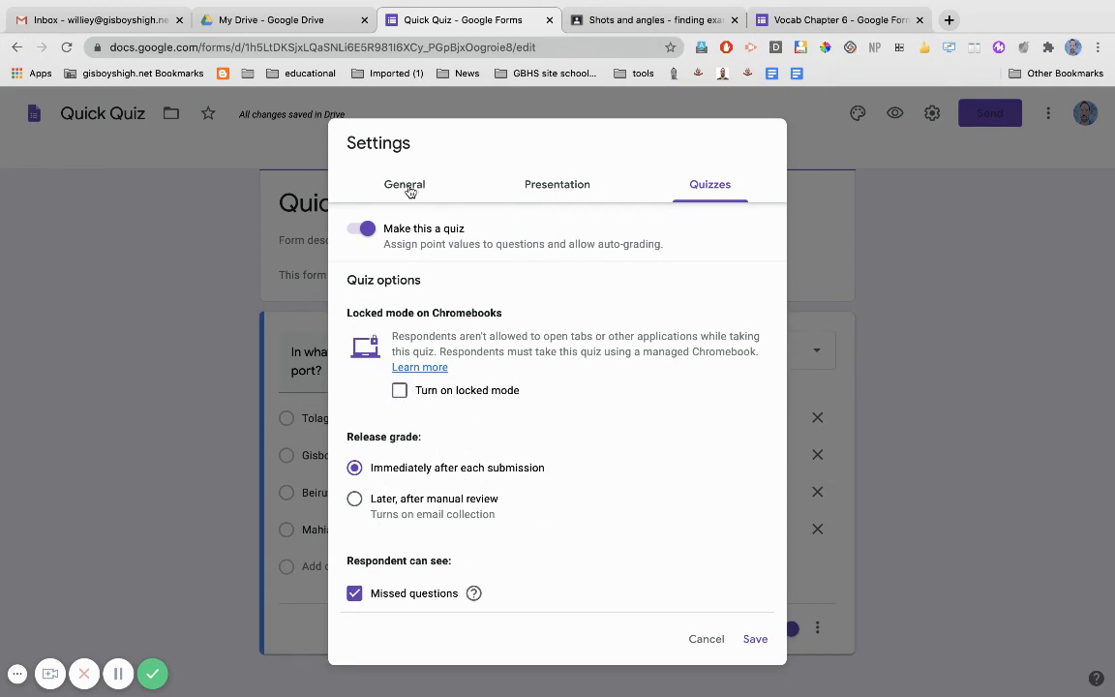
left_click(373, 174)
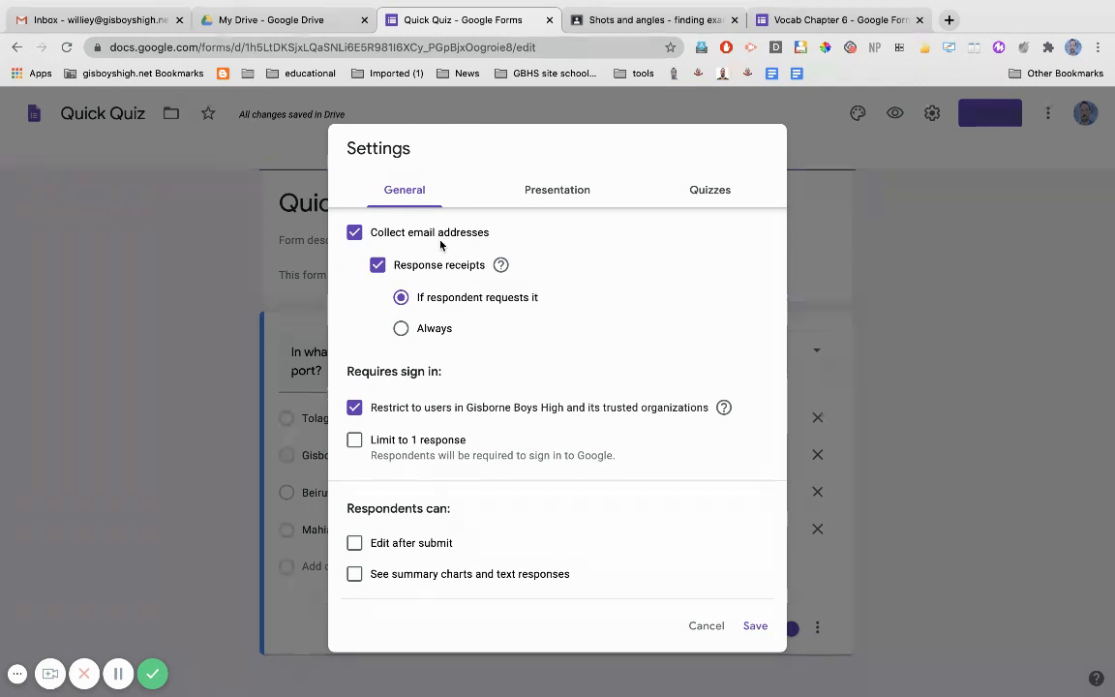
left_click(756, 627)
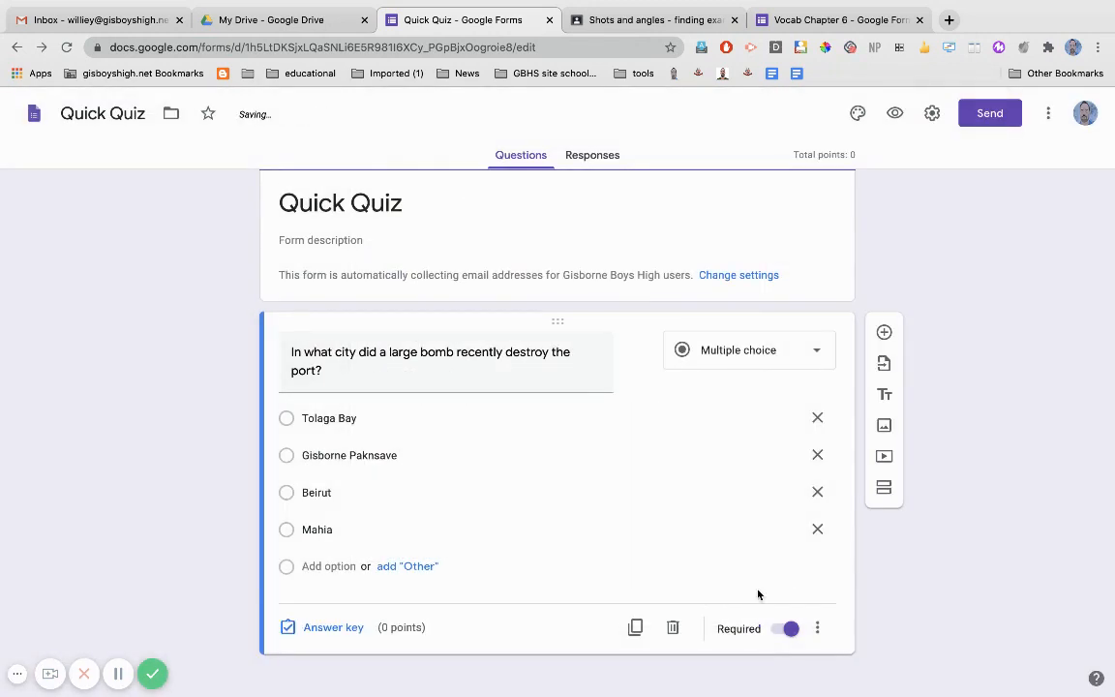
Set Beirut as the correct answer in the question's answer key, worth 1 point.
left_click(333, 628)
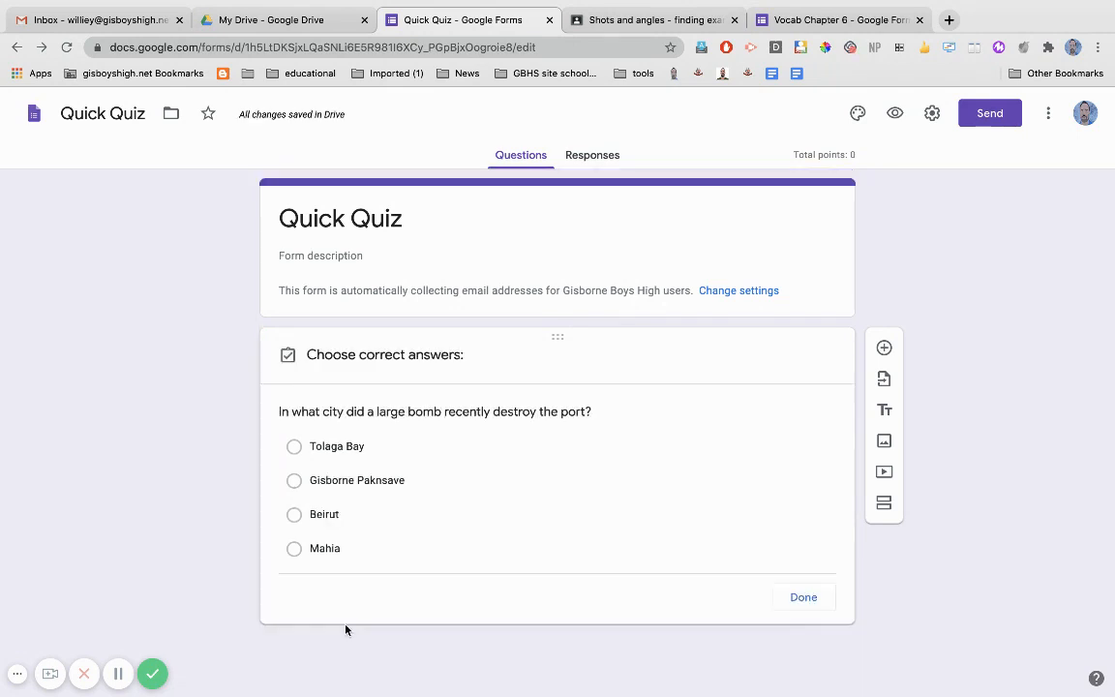
left_click(296, 521)
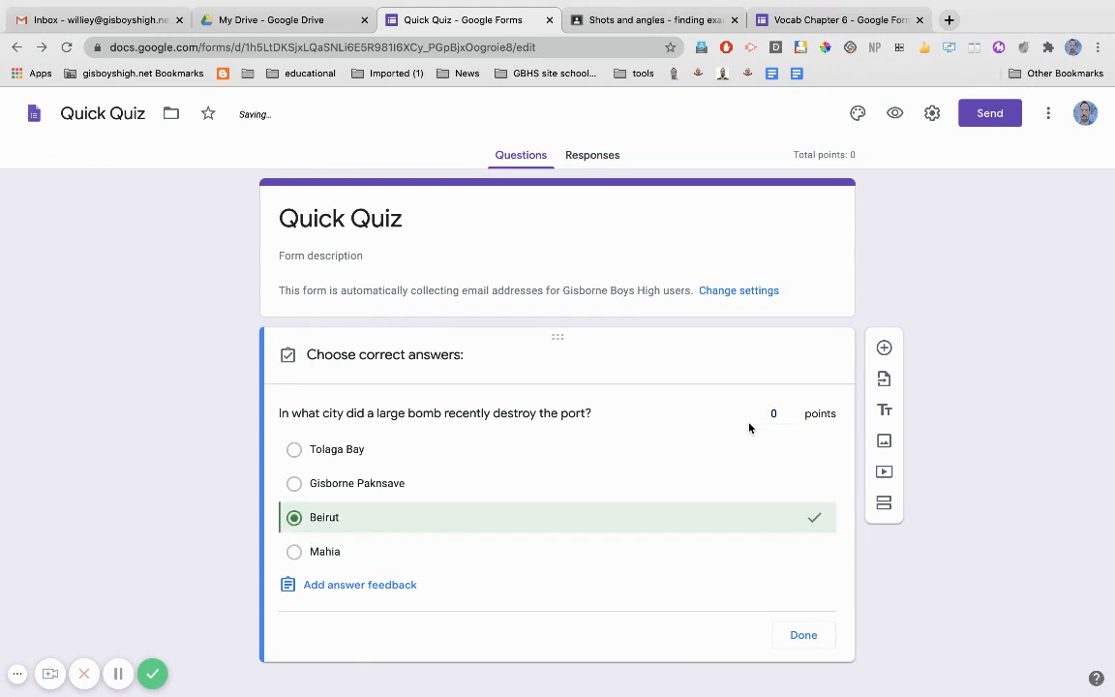
left_click(793, 411)
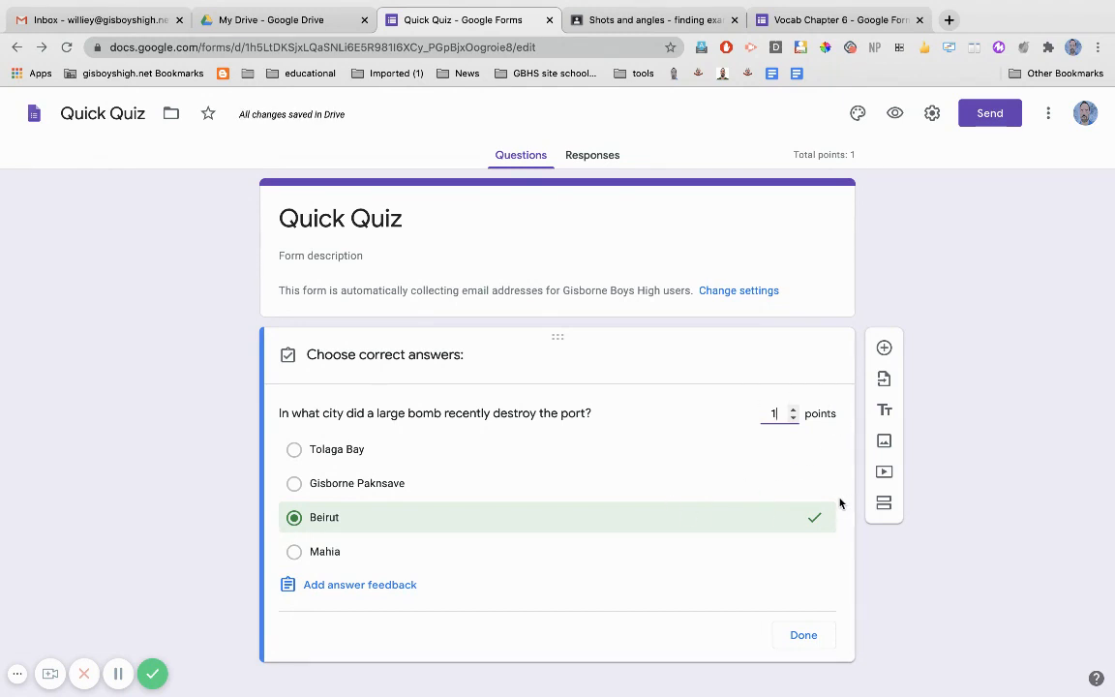
left_click(811, 639)
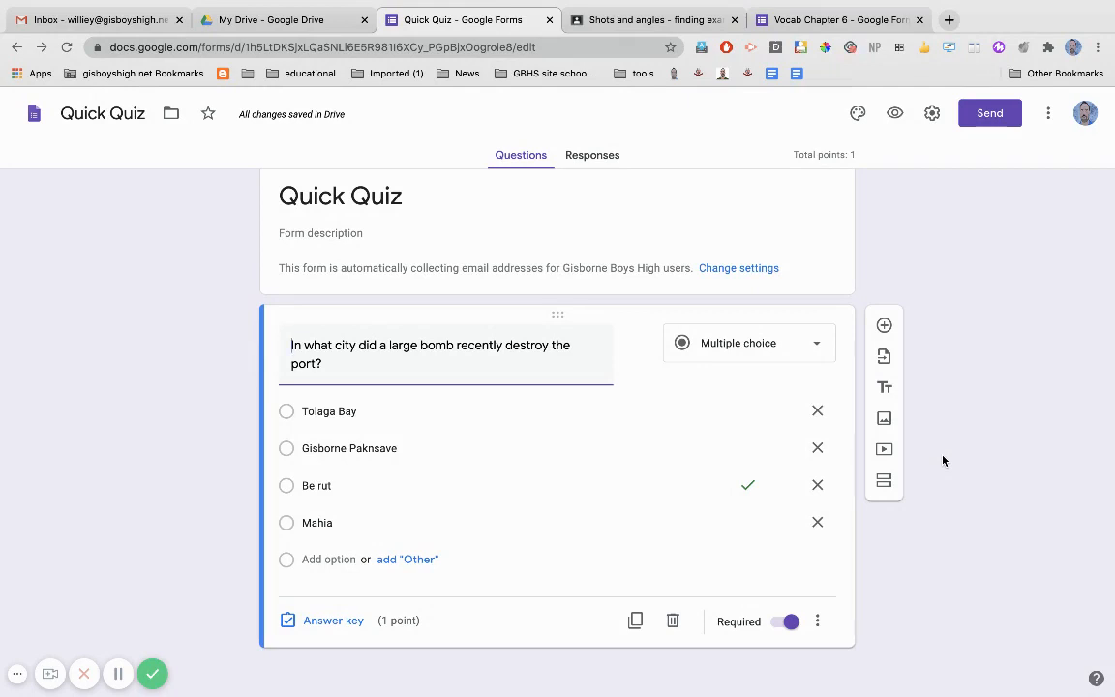
Change the form's theme color to Blue #4285f4 and look through the header image themes and upload option.
left_click(858, 115)
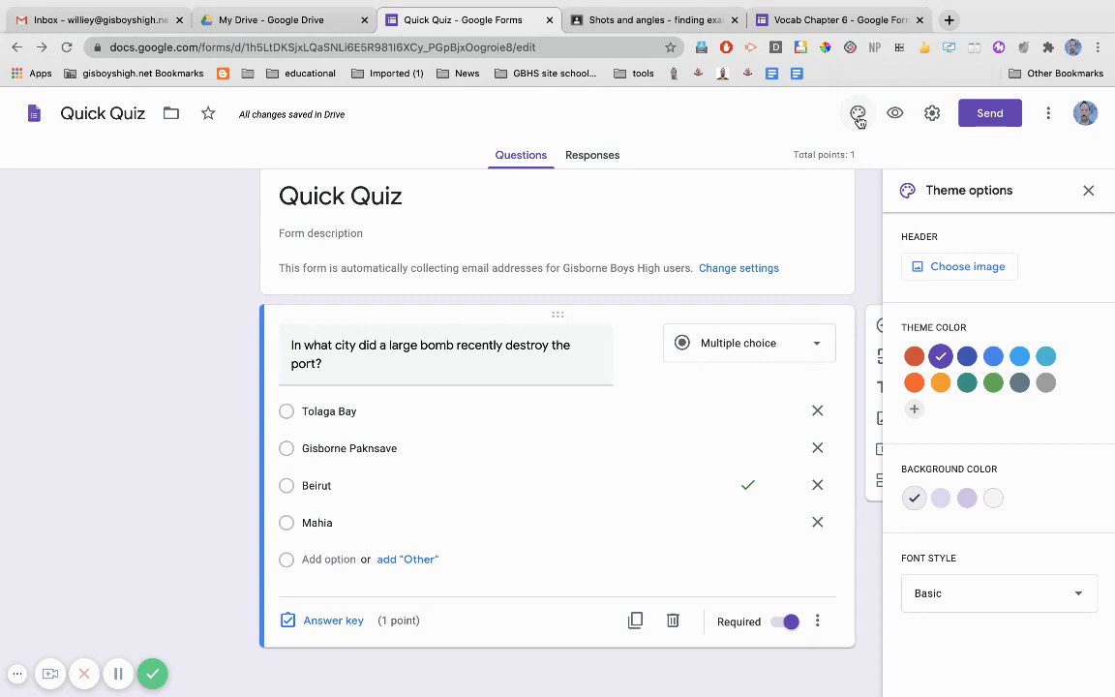
left_click(994, 357)
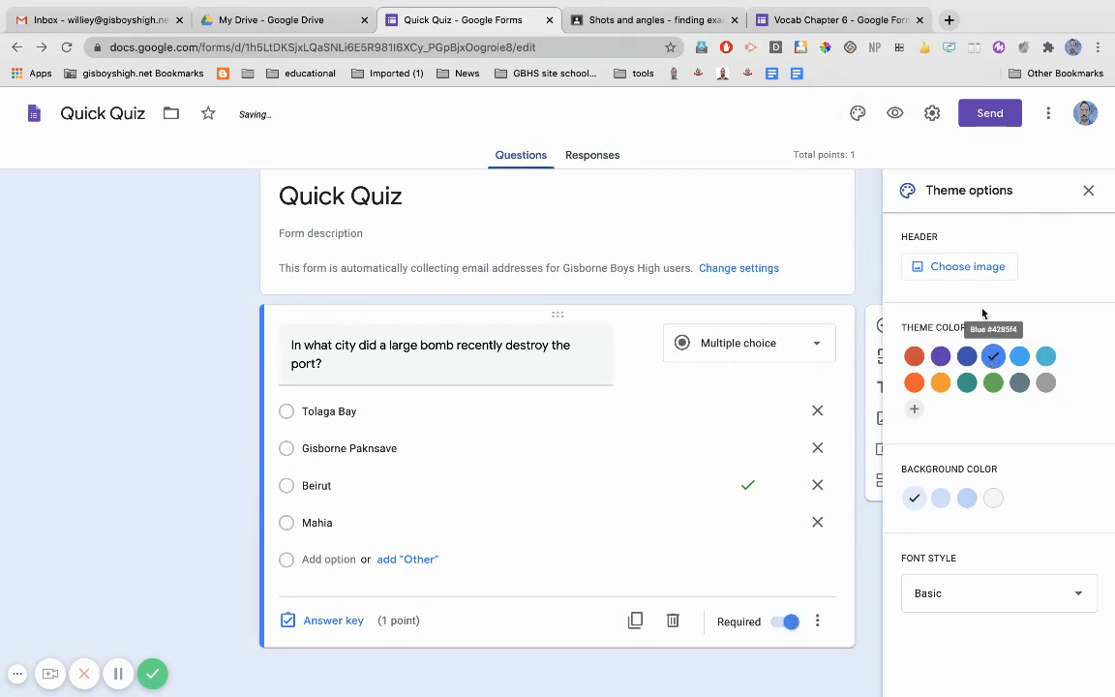
left_click(967, 267)
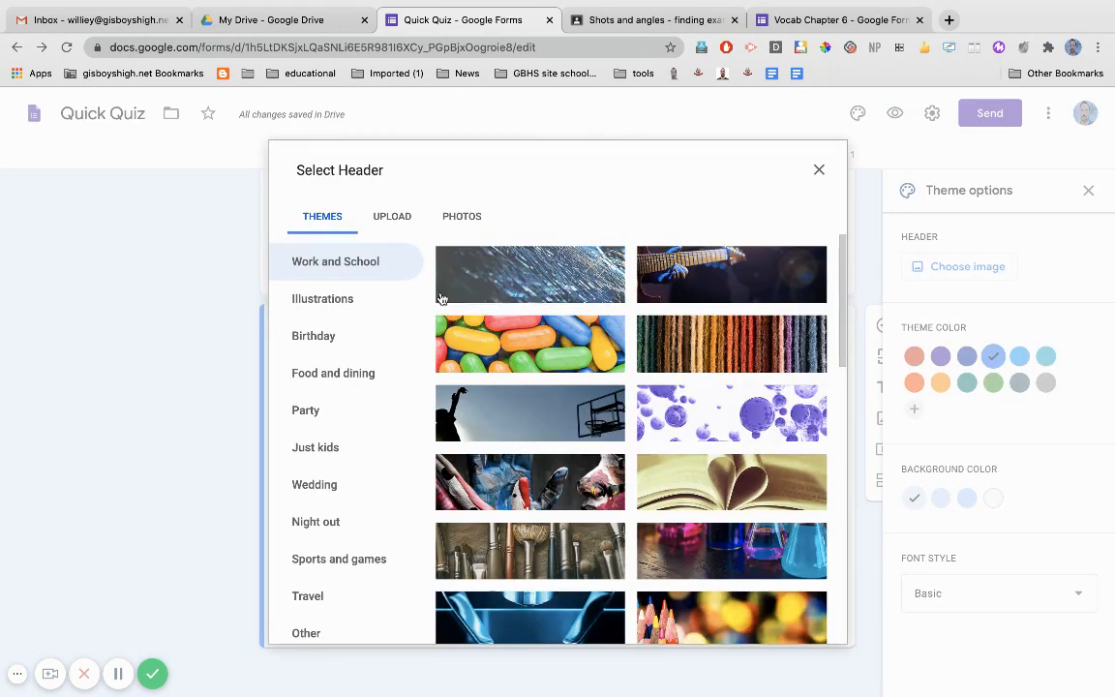
left_click(386, 219)
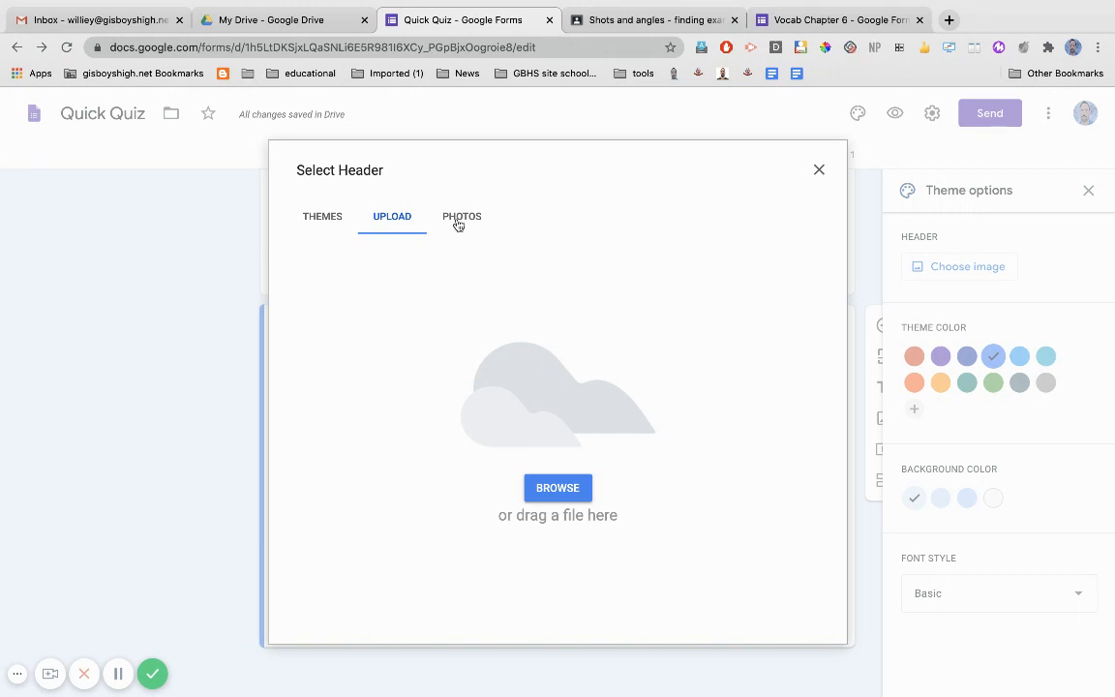
Switch to the Vocab Chapter 6 form and view its responses by question and by individual respondent.
left_click(840, 20)
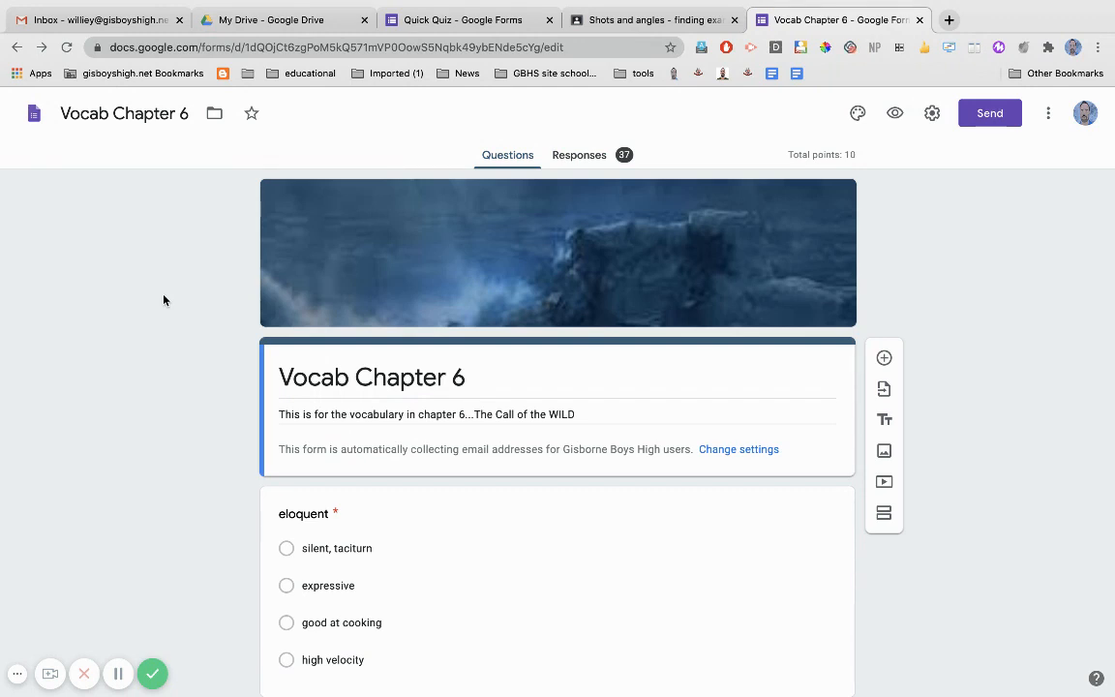
left_click(591, 159)
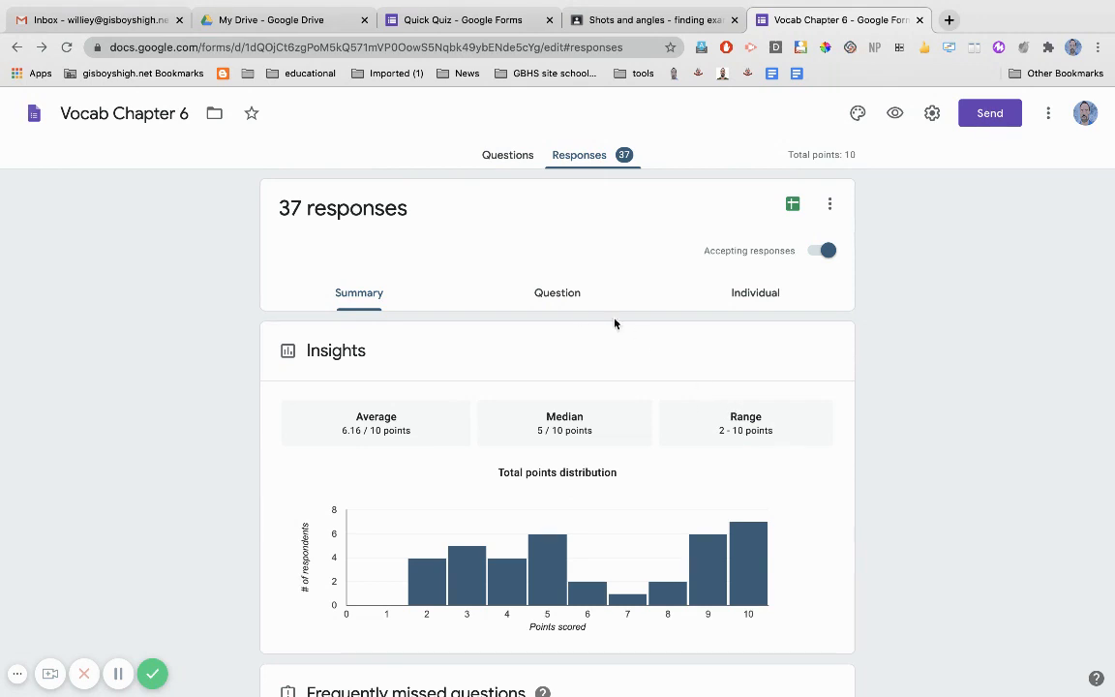
left_click(557, 295)
left_click(746, 296)
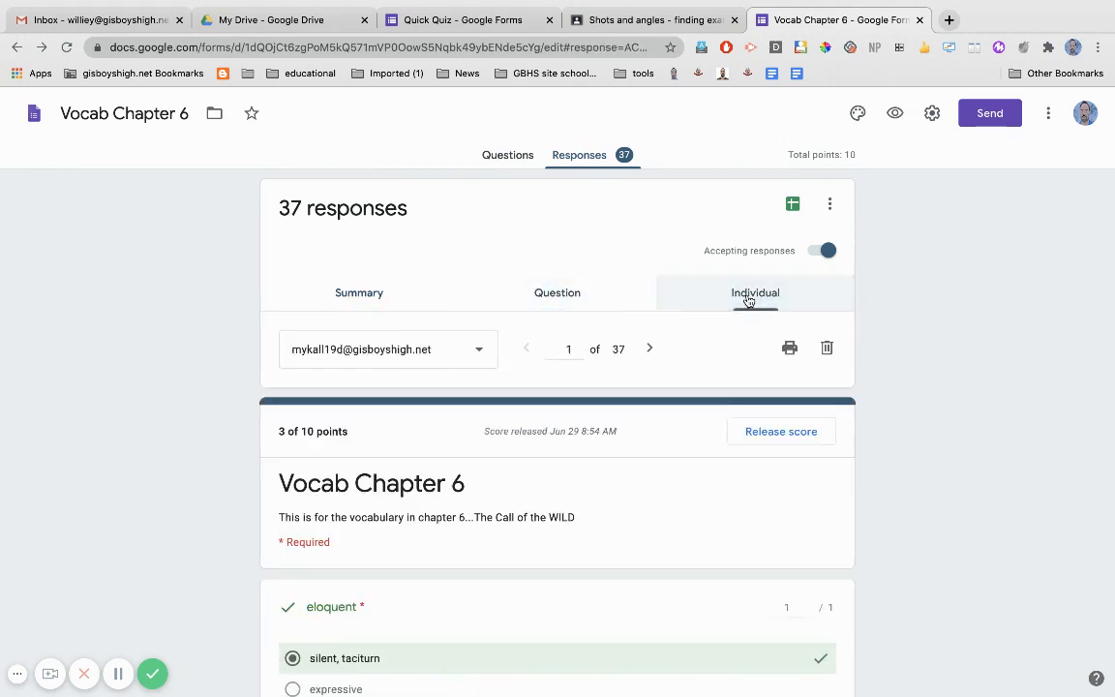
scroll(462, 494, "down", 2)
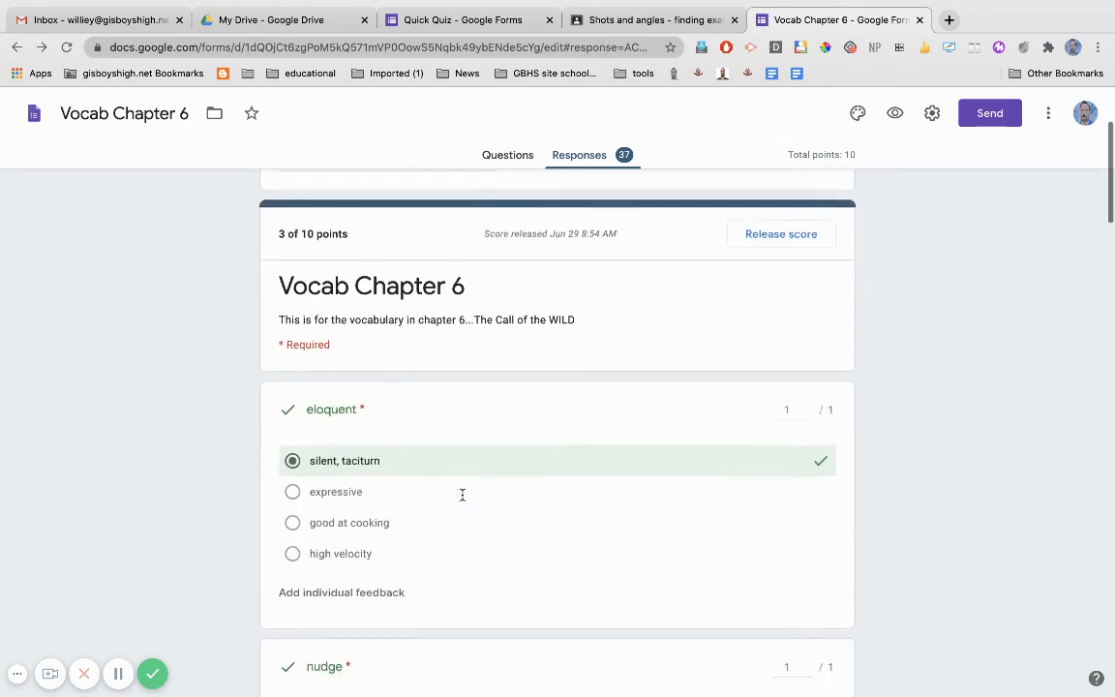
scroll(416, 426, "up", 2)
Review the summary of the Vocab Chapter 6 responses and open the responses in Google Sheets.
left_click(371, 296)
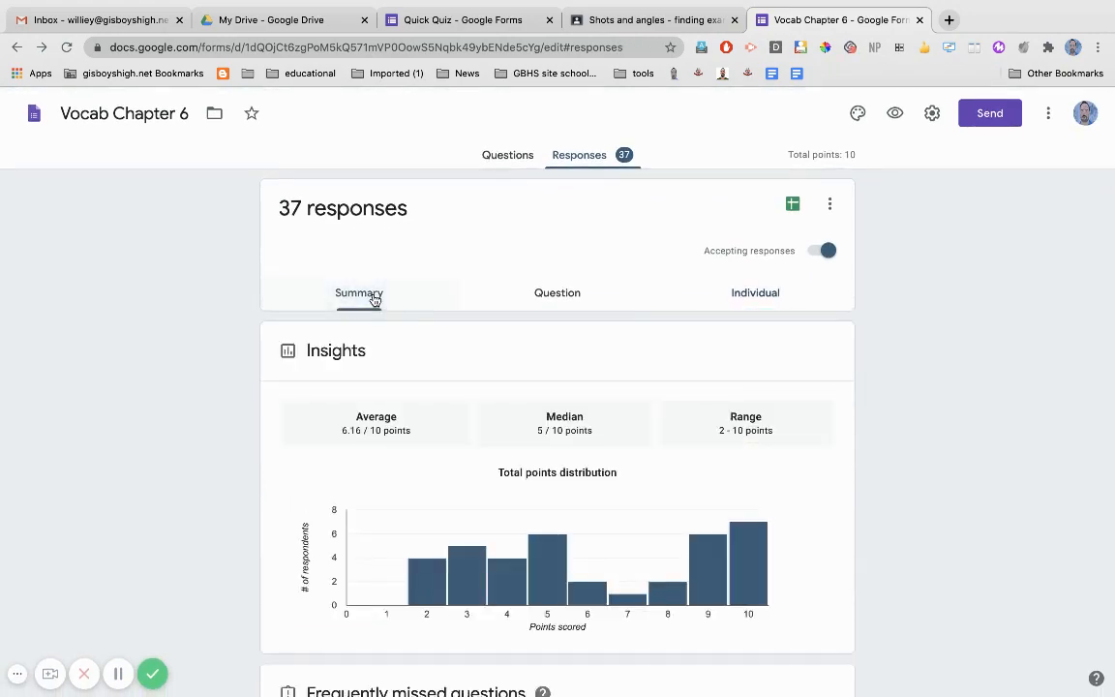
scroll(182, 485, "down", 2)
scroll(182, 484, "down", 15)
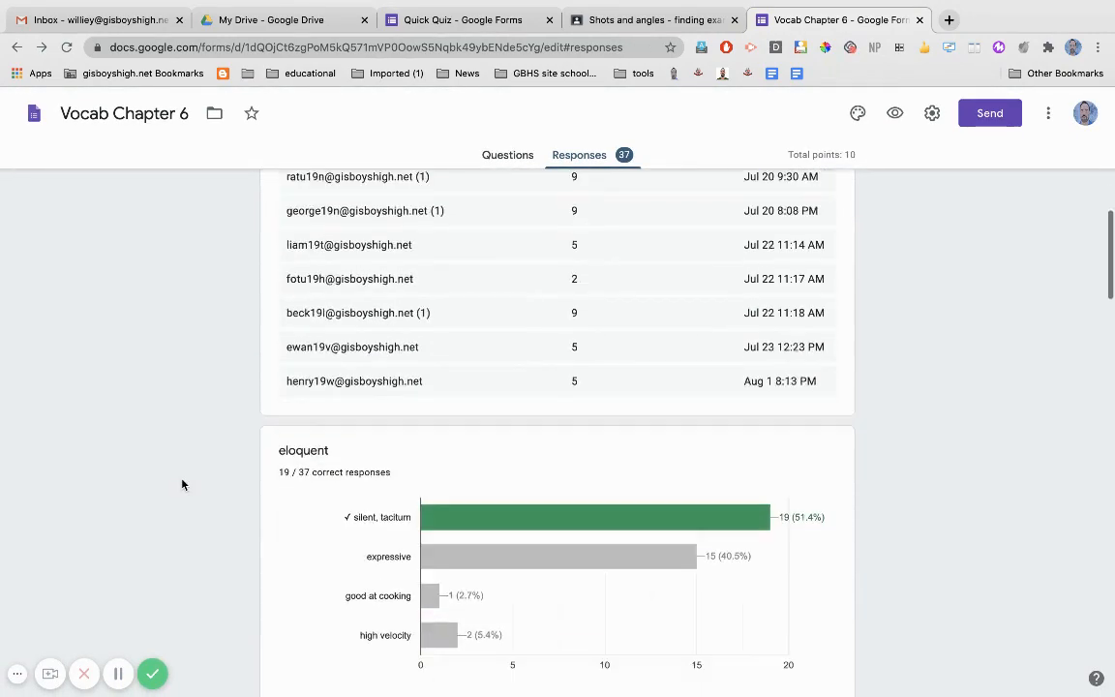
scroll(182, 484, "up", 20)
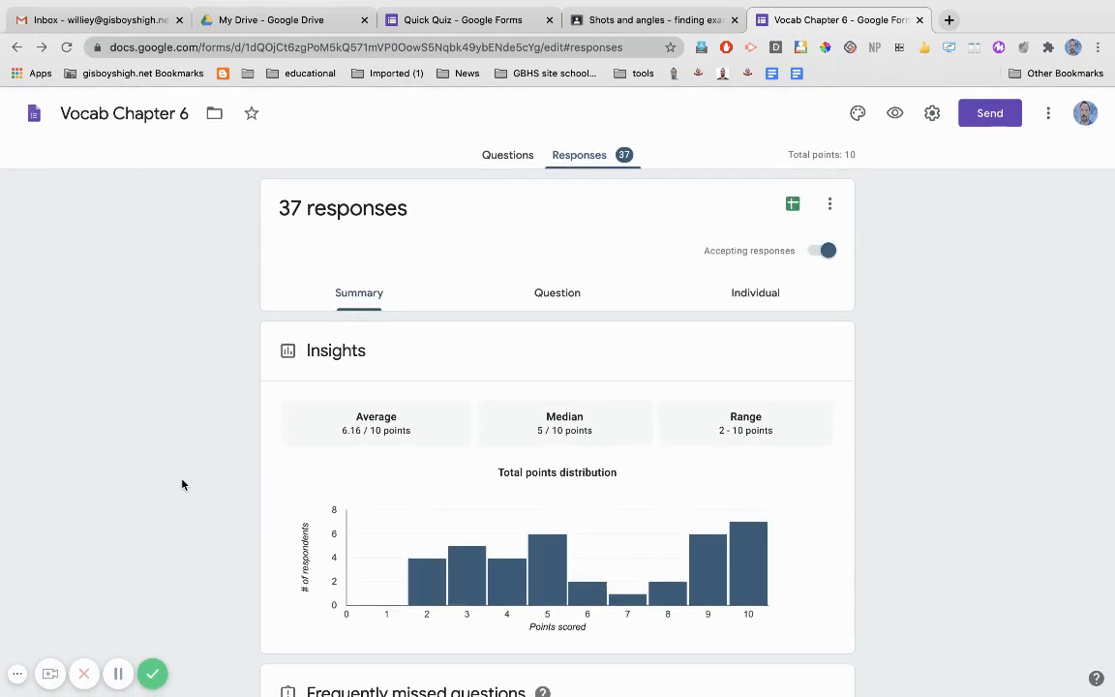
left_click(793, 203)
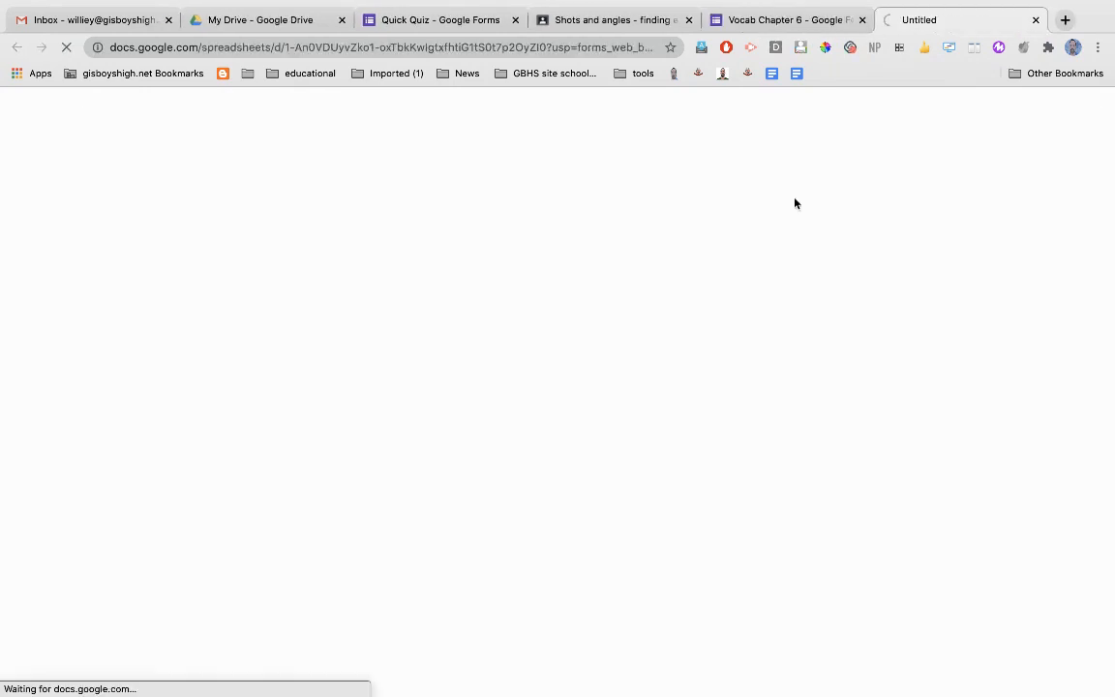